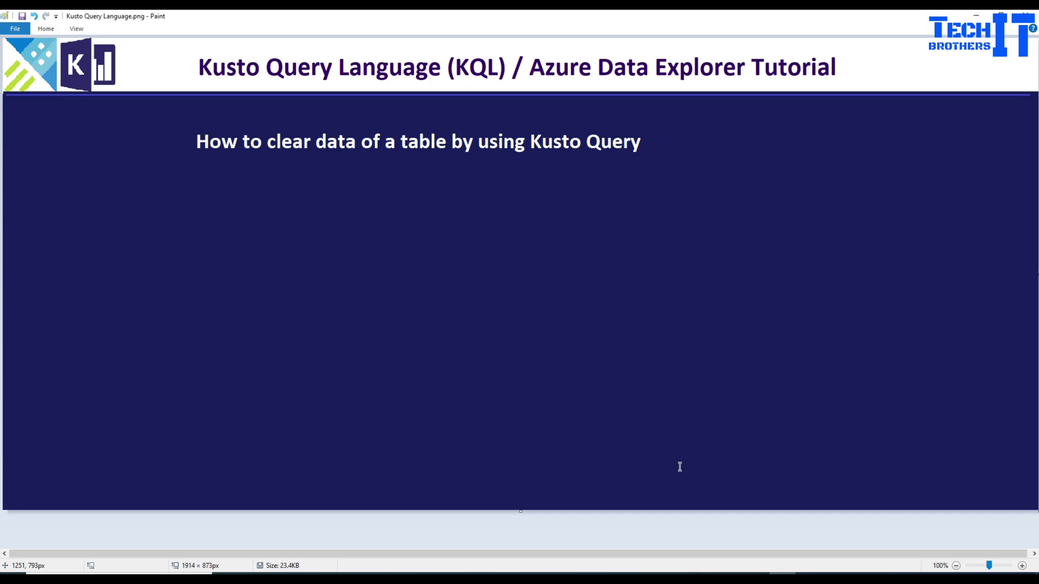
Run the .create table TotalSale command defining id, salesperson, product, sales, date and location columns.
{"action": "left_click", "coordinate": [681, 568]}
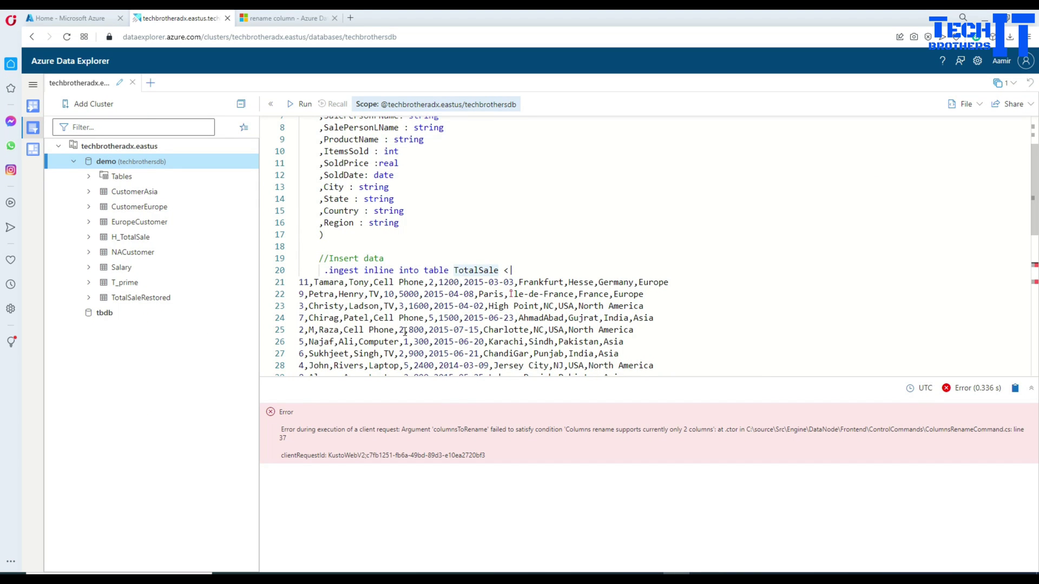
{"action": "scroll", "coordinate": [488, 254], "scroll_direction": "up", "scroll_amount": 3}
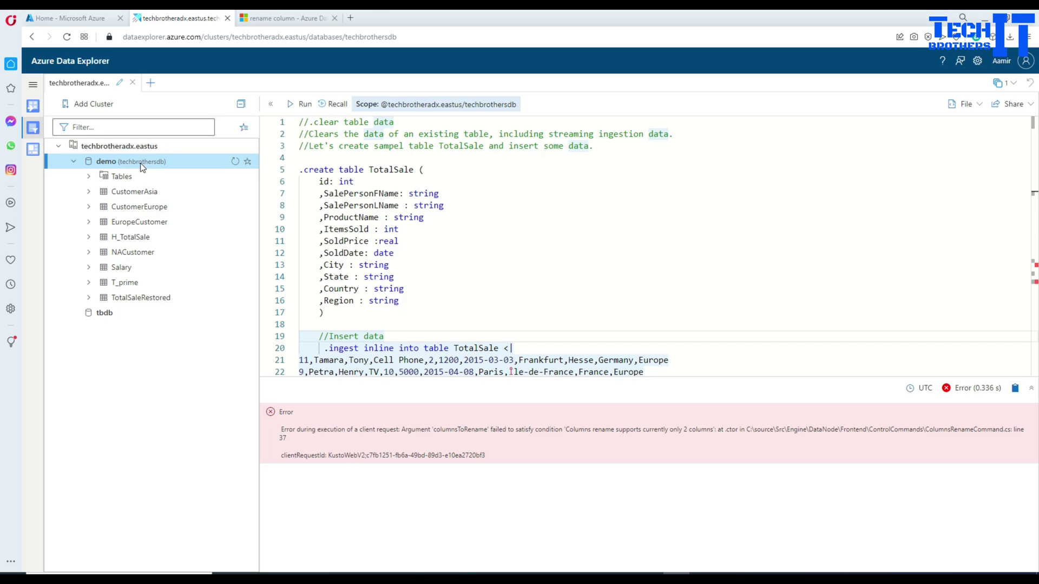
{"action": "left_click", "coordinate": [464, 230]}
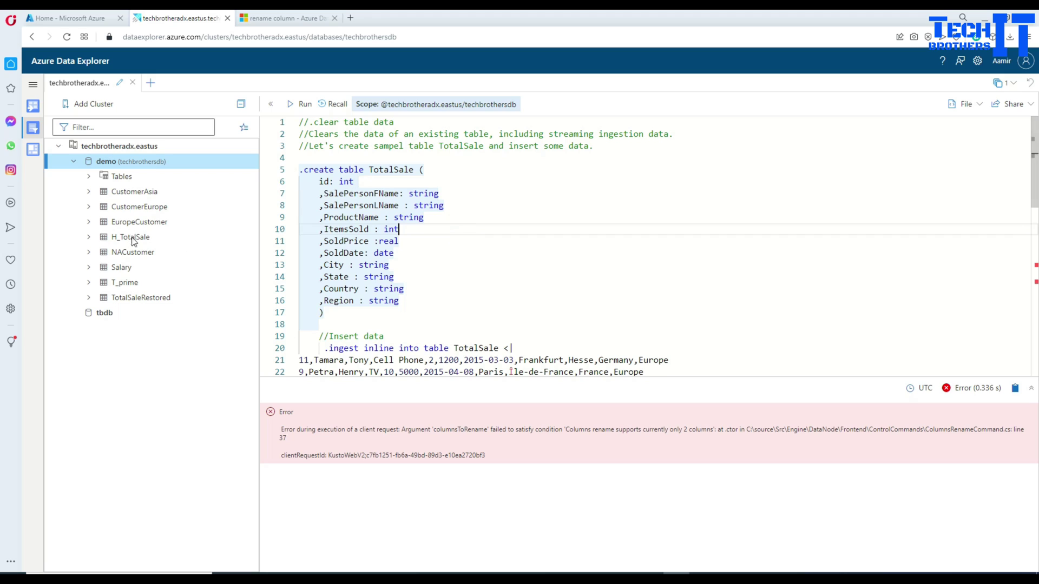
{"action": "double_click", "coordinate": [380, 170]}
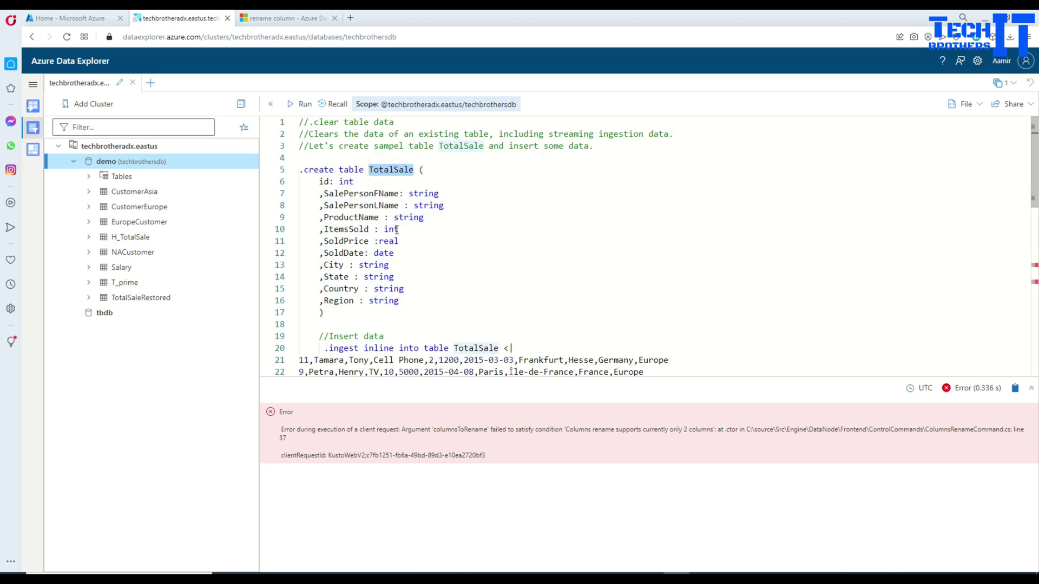
{"action": "left_click", "coordinate": [322, 173]}
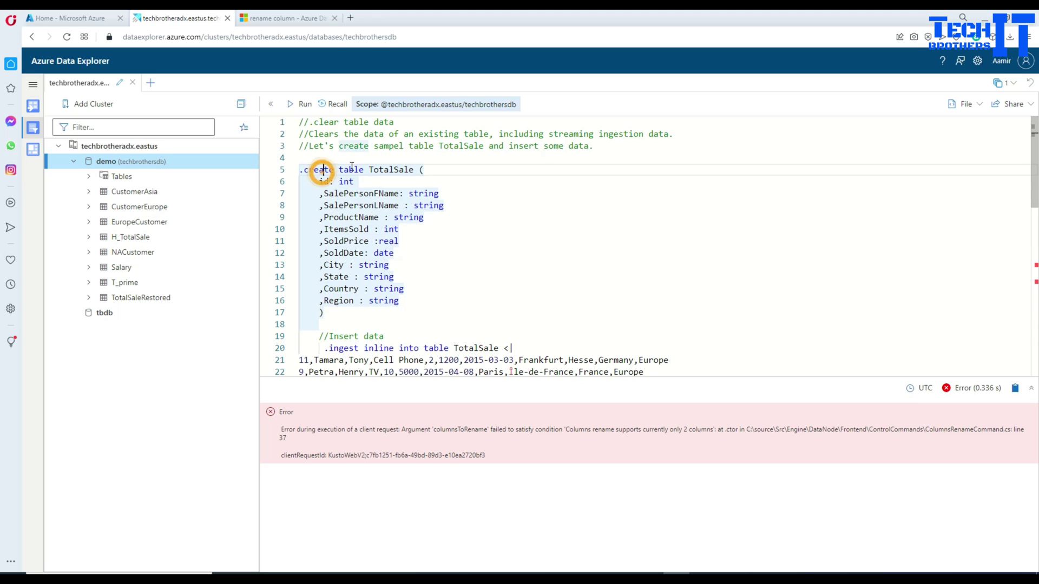
{"action": "left_click_drag", "start_coordinate": [308, 265], "coordinate": [325, 313]}
{"action": "left_click", "coordinate": [299, 170], "text": "shift"}
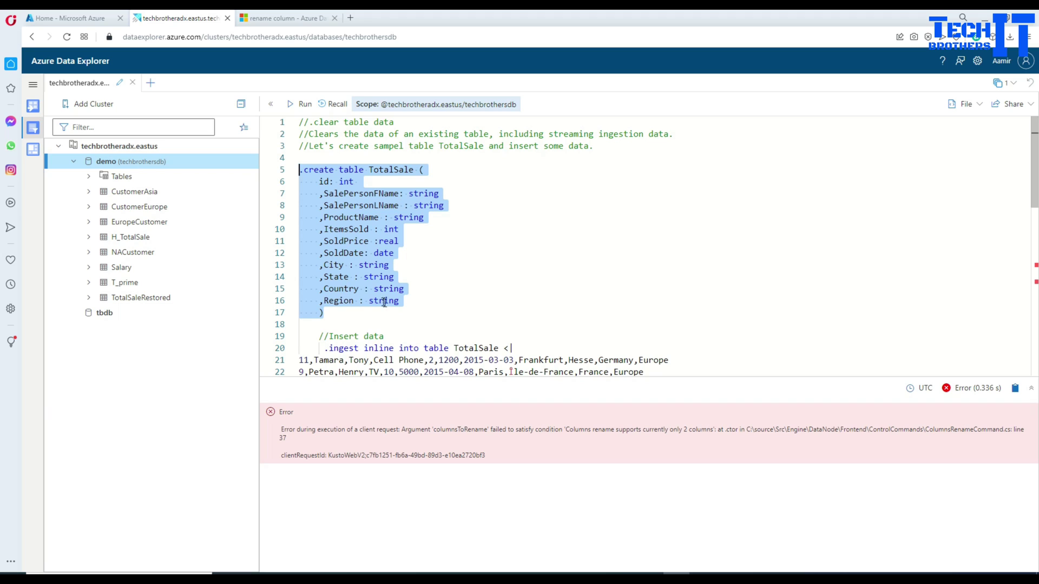
{"action": "left_click", "coordinate": [300, 103]}
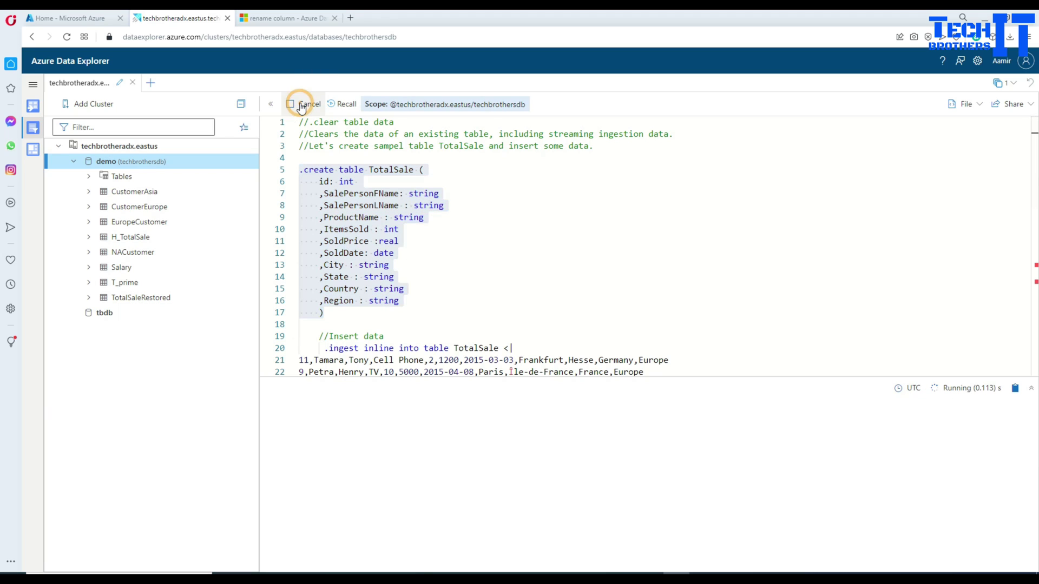
{"action": "scroll", "coordinate": [423, 288], "scroll_direction": "down", "scroll_amount": 3}
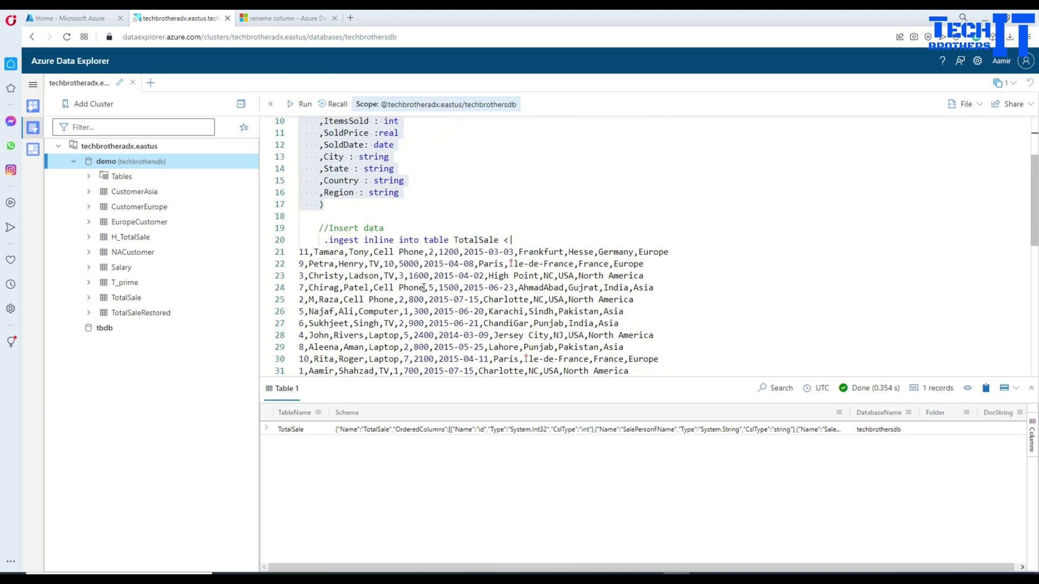
{"action": "scroll", "coordinate": [422, 289], "scroll_direction": "down", "scroll_amount": 2}
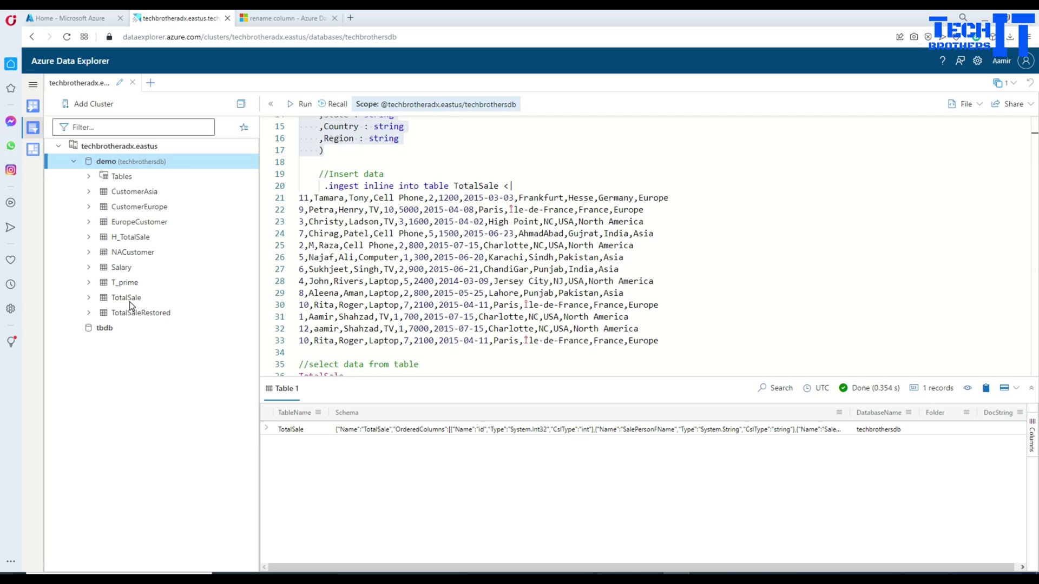
Run the .ingest inline command that loads 13 sales rows into TotalSale.
{"action": "left_click", "coordinate": [500, 251]}
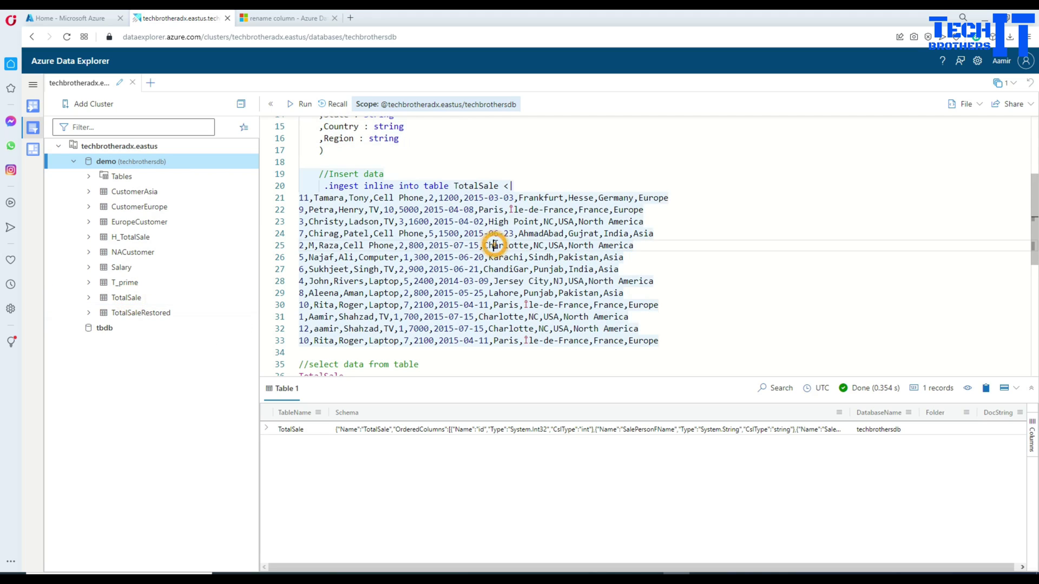
{"action": "scroll", "coordinate": [496, 244], "scroll_direction": "down", "scroll_amount": 2}
{"action": "scroll", "coordinate": [495, 244], "scroll_direction": "up", "scroll_amount": 1}
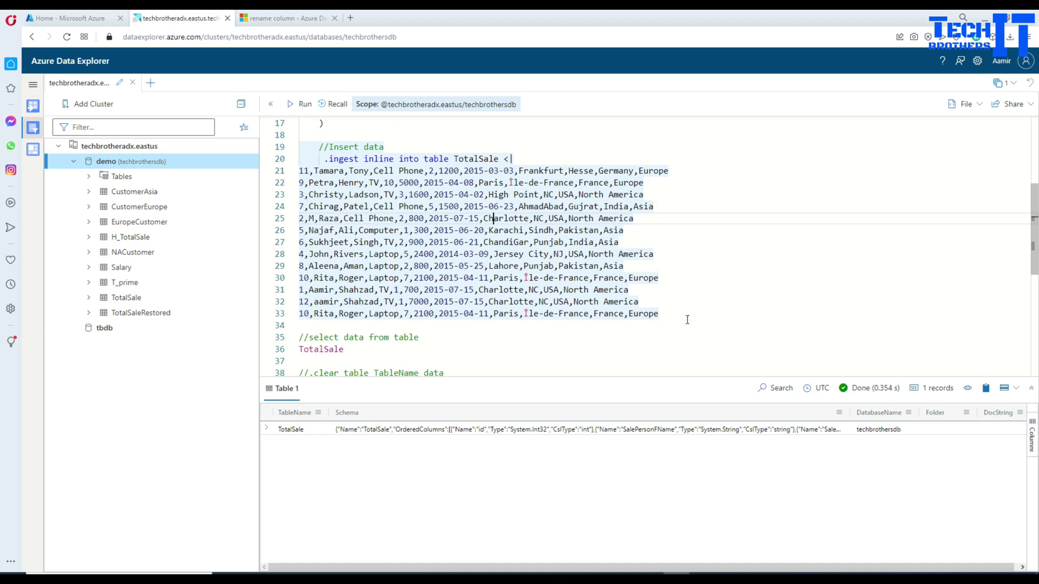
{"action": "left_click_drag", "start_coordinate": [660, 314], "coordinate": [319, 160]}
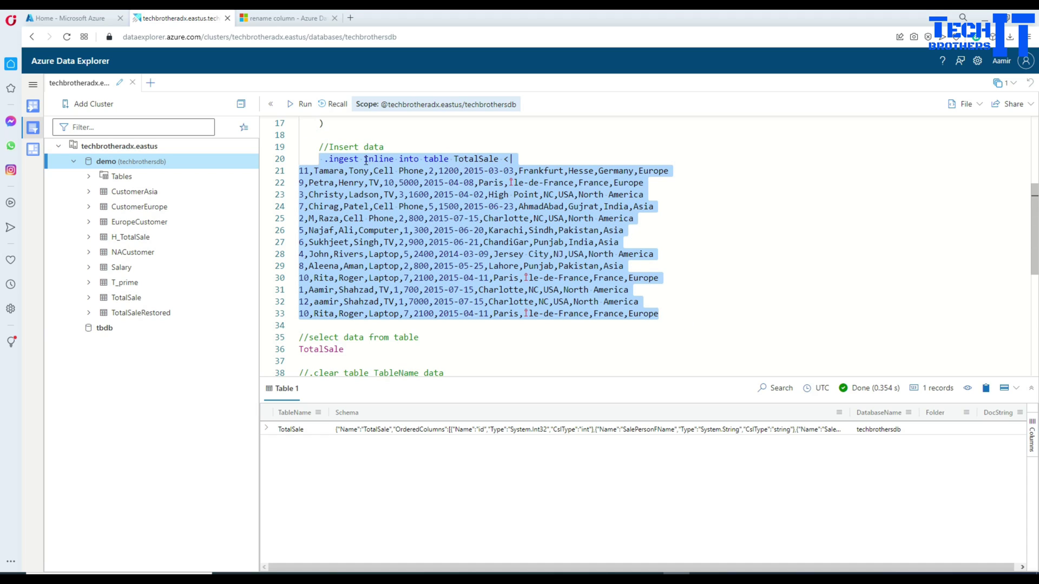
{"action": "left_click", "coordinate": [300, 104]}
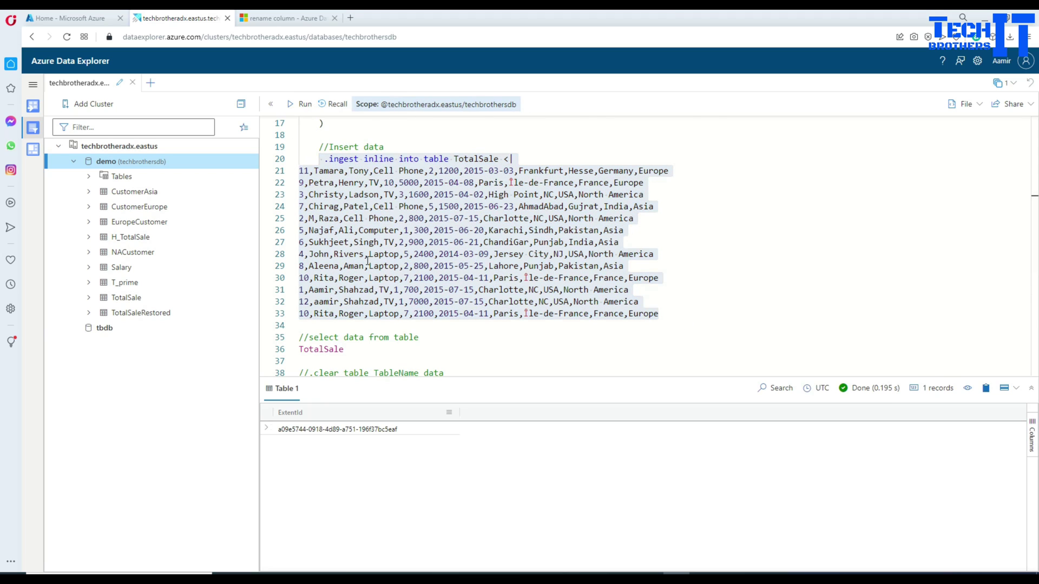
{"action": "scroll", "coordinate": [408, 272], "scroll_direction": "down", "scroll_amount": 3}
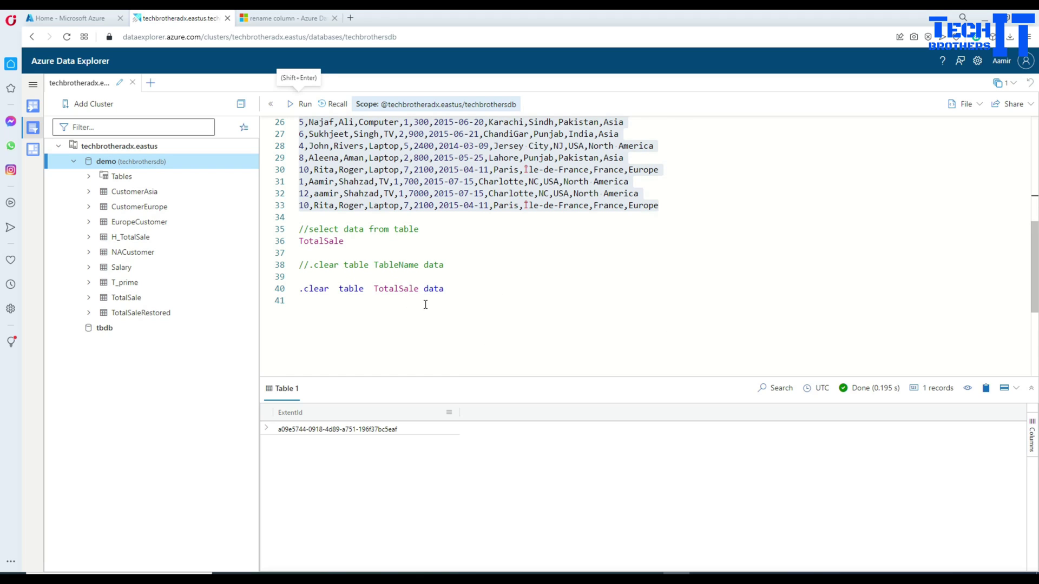
{"action": "scroll", "coordinate": [425, 305], "scroll_direction": "up", "scroll_amount": 2}
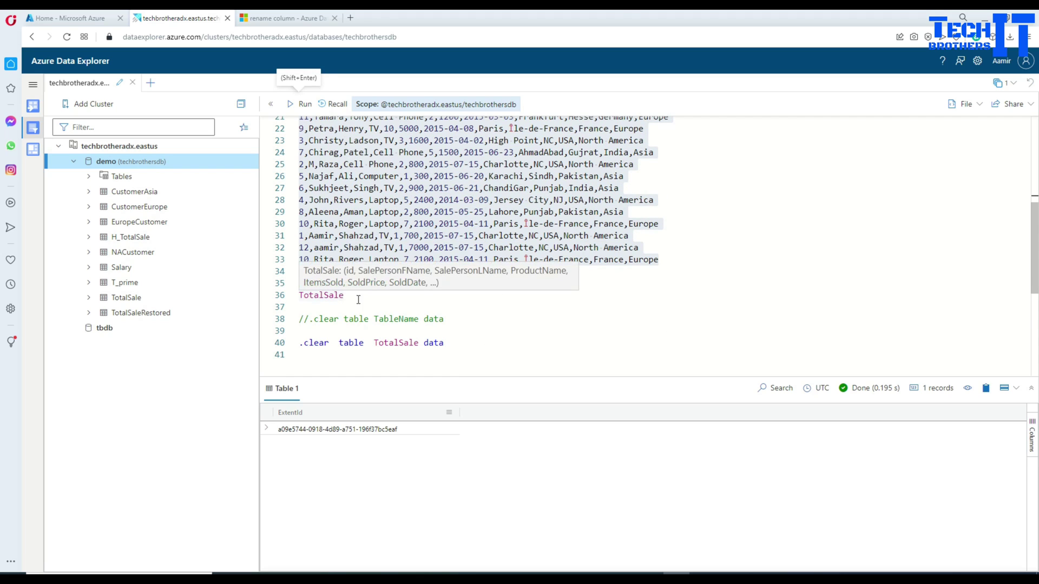
Run the TotalSale query on line 36 to list its 13 records.
{"action": "left_click_drag", "start_coordinate": [356, 295], "coordinate": [299, 294]}
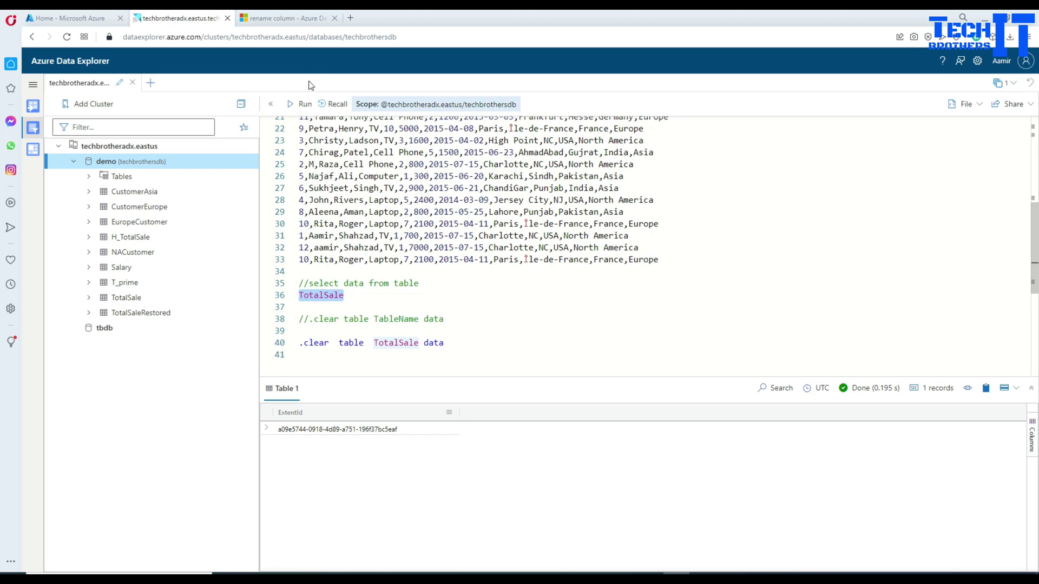
{"action": "left_click", "coordinate": [305, 104]}
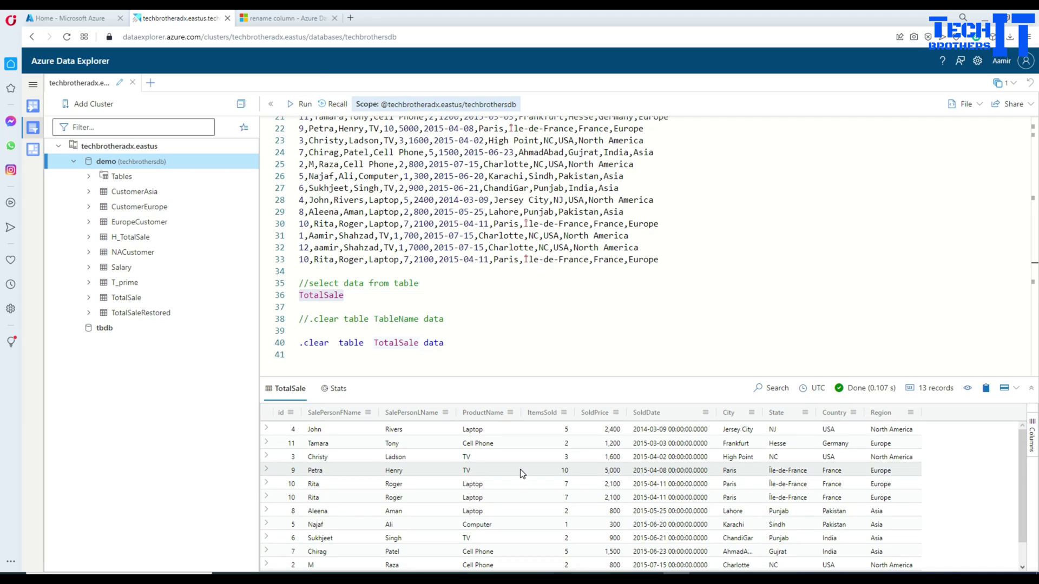
{"action": "scroll", "coordinate": [520, 469], "scroll_direction": "down", "scroll_amount": 2}
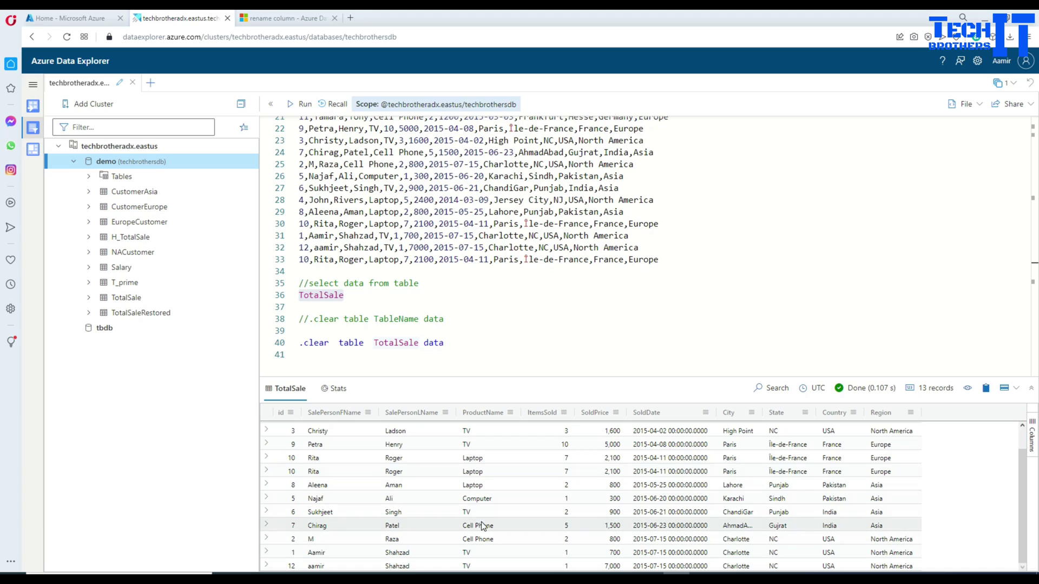
Run '.clear table TotalSale data' from line 40 and expand its Success result.
{"action": "double_click", "coordinate": [308, 343]}
{"action": "double_click", "coordinate": [349, 343]}
{"action": "double_click", "coordinate": [404, 343]}
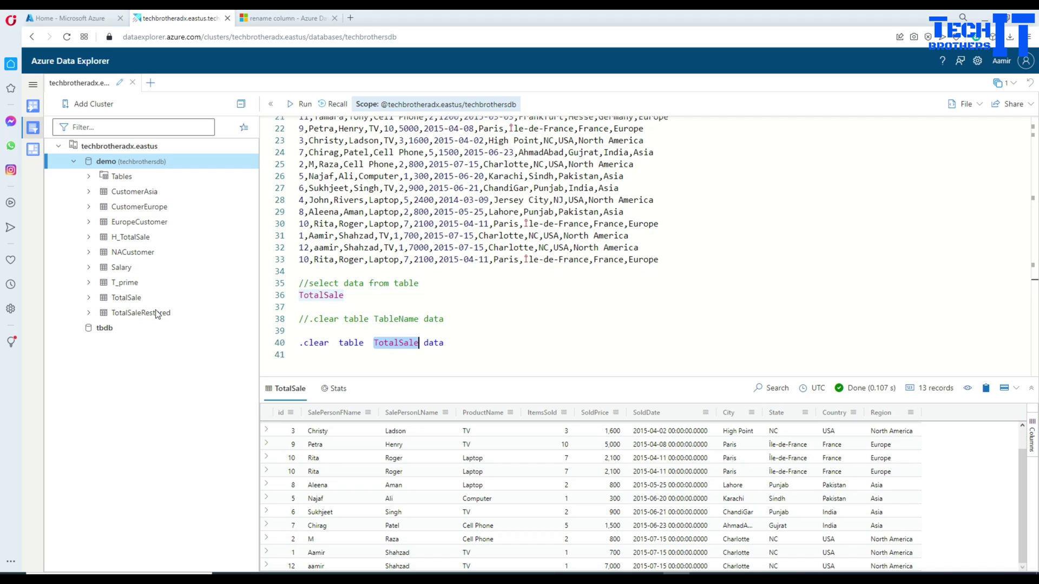
{"action": "double_click", "coordinate": [431, 343]}
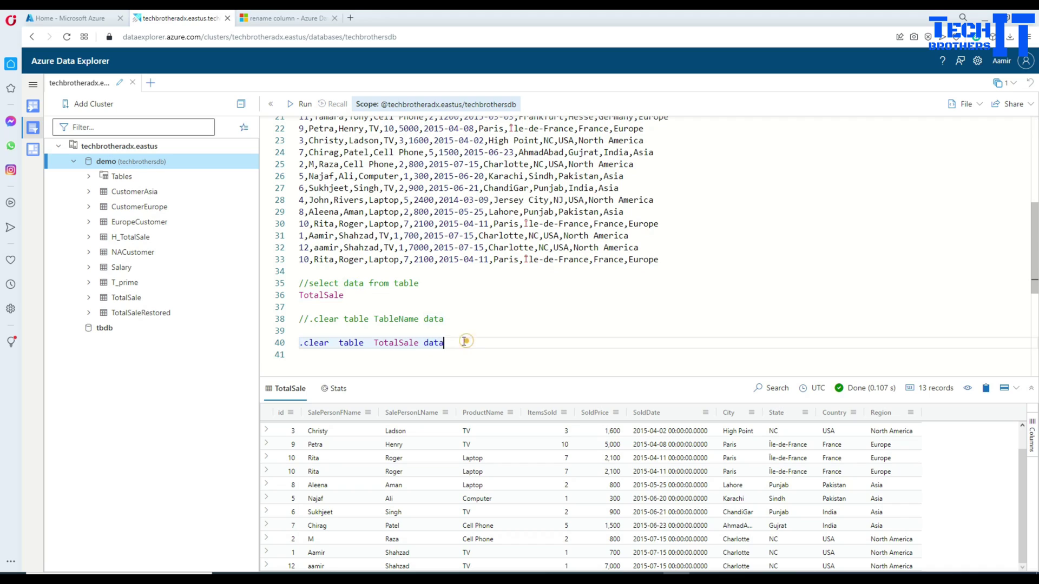
{"action": "left_click_drag", "start_coordinate": [467, 343], "coordinate": [299, 345]}
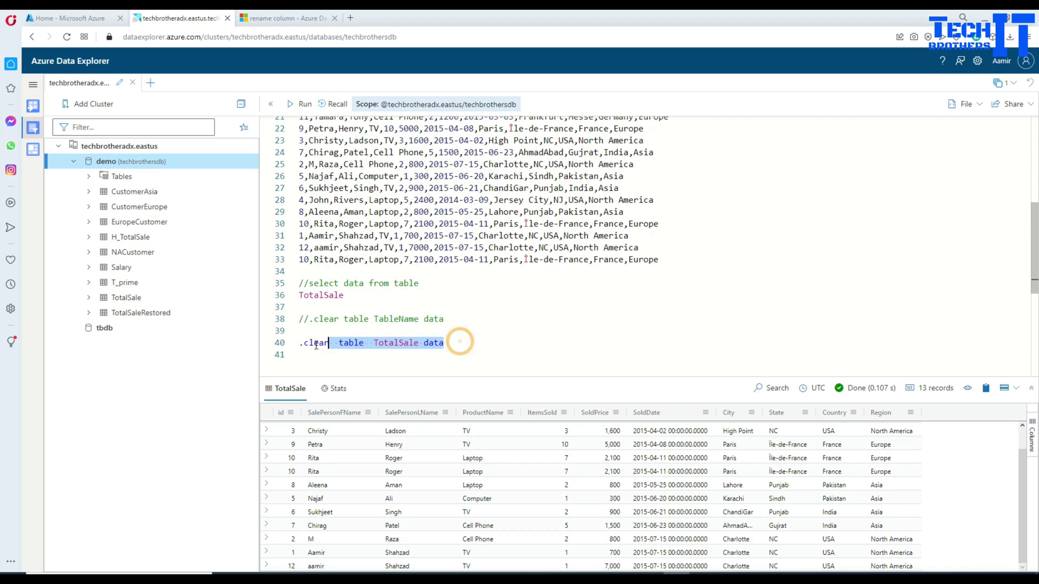
{"action": "left_click", "coordinate": [304, 105]}
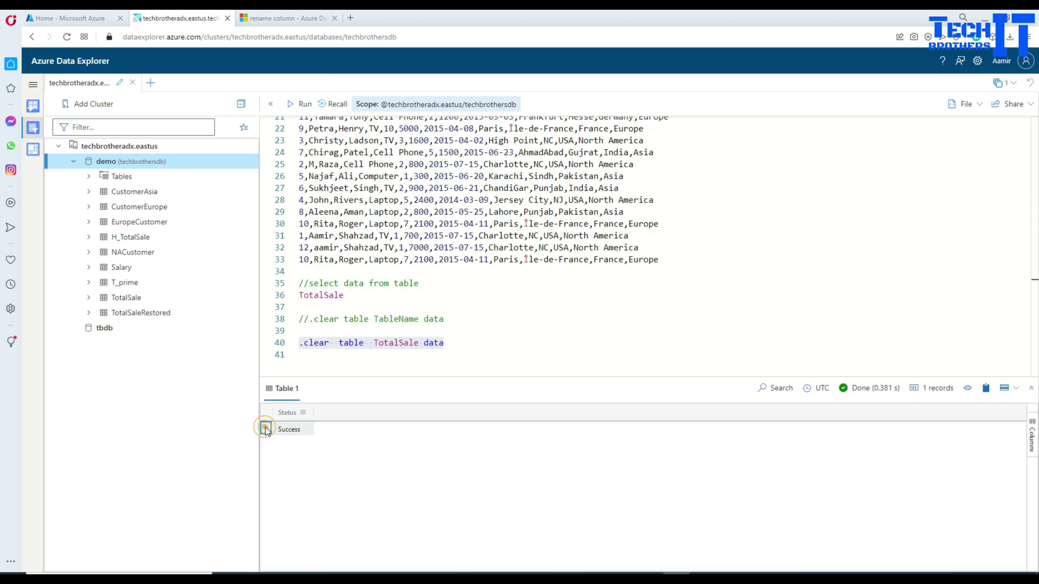
{"action": "left_click", "coordinate": [268, 428]}
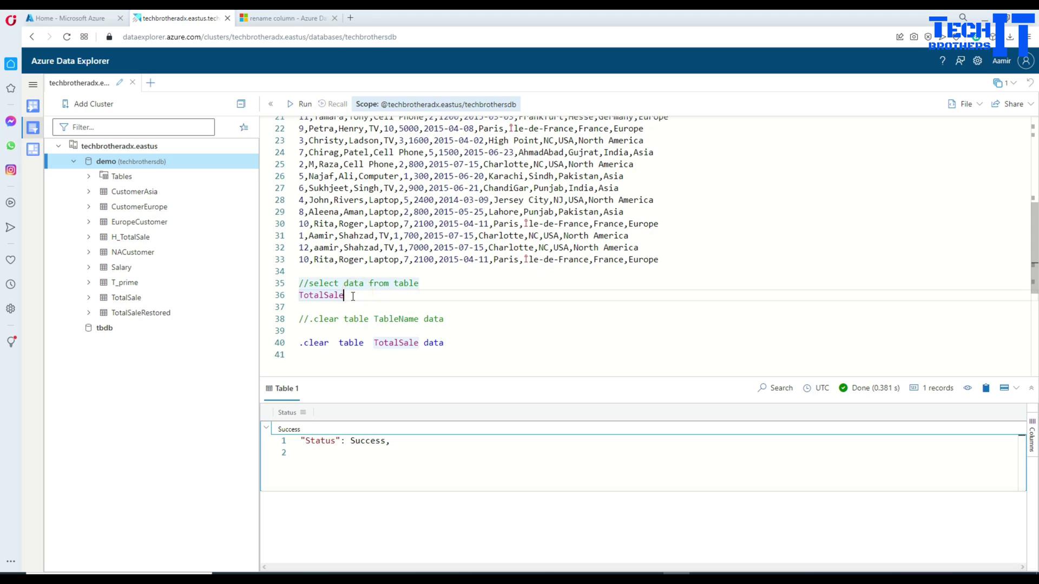
Rerun the TotalSale query on line 36, which now returns 'No rows'.
{"action": "left_click_drag", "start_coordinate": [348, 295], "coordinate": [297, 294]}
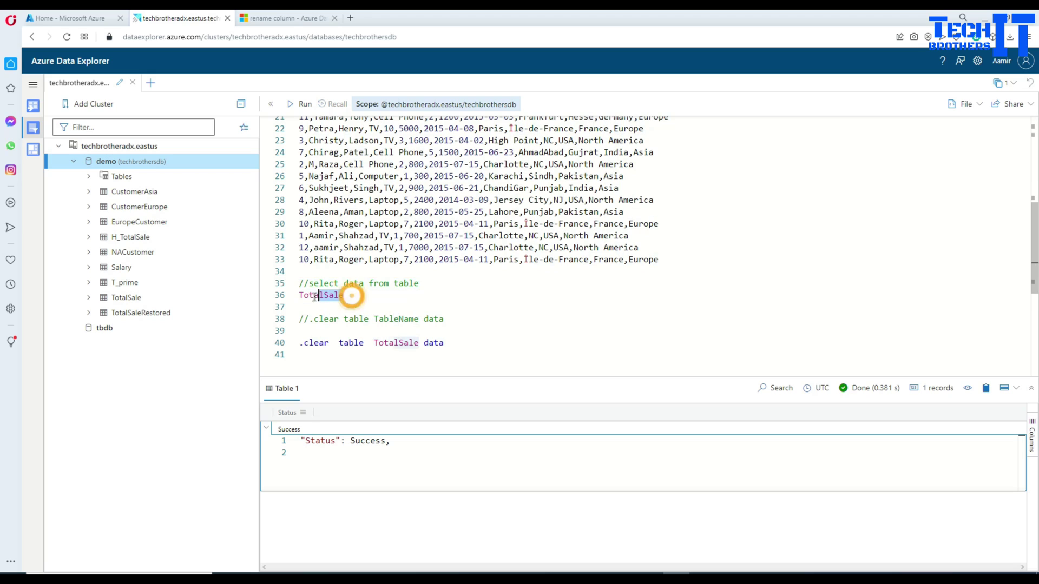
{"action": "left_click", "coordinate": [300, 105]}
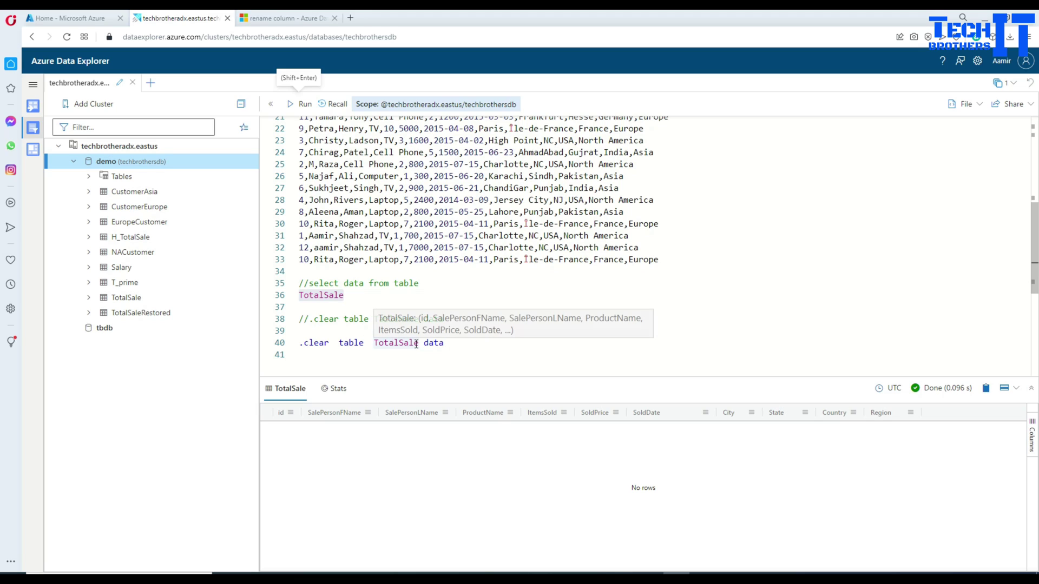
{"action": "left_click", "coordinate": [485, 282]}
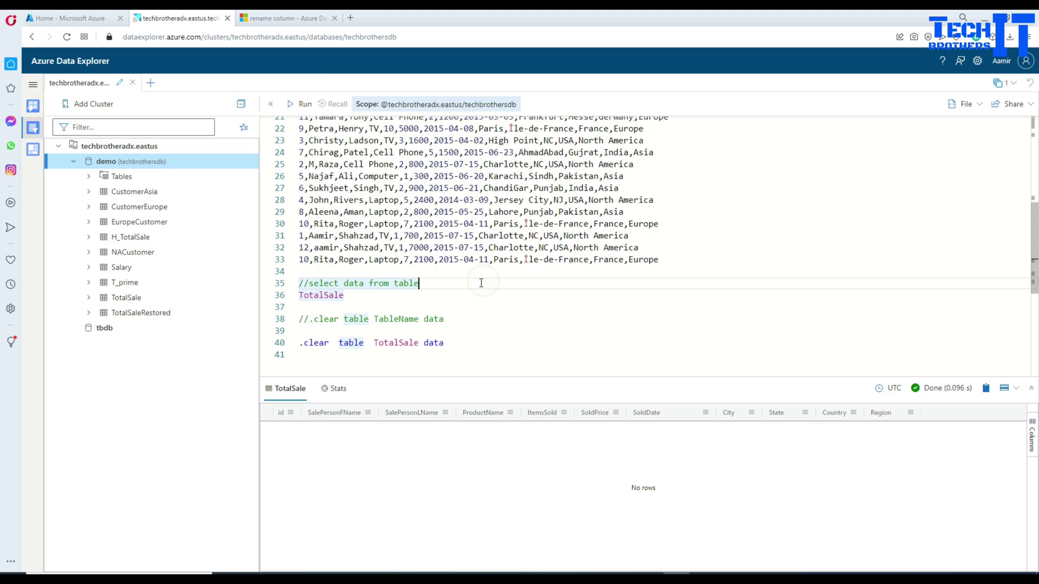